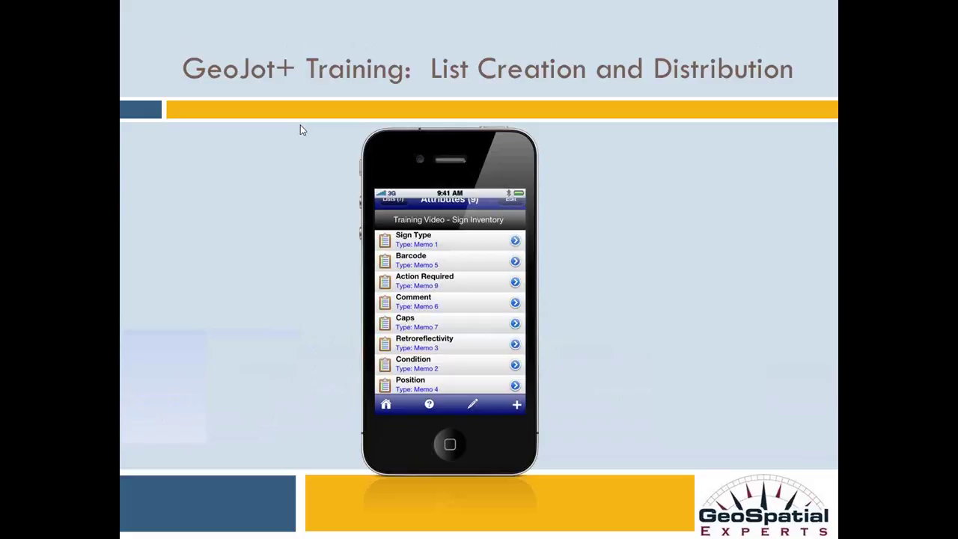
Leave the slide show and open GeoJot+ mobile's Attribute Lists through MyMobiler
{"action": "key", "text": "Escape"}
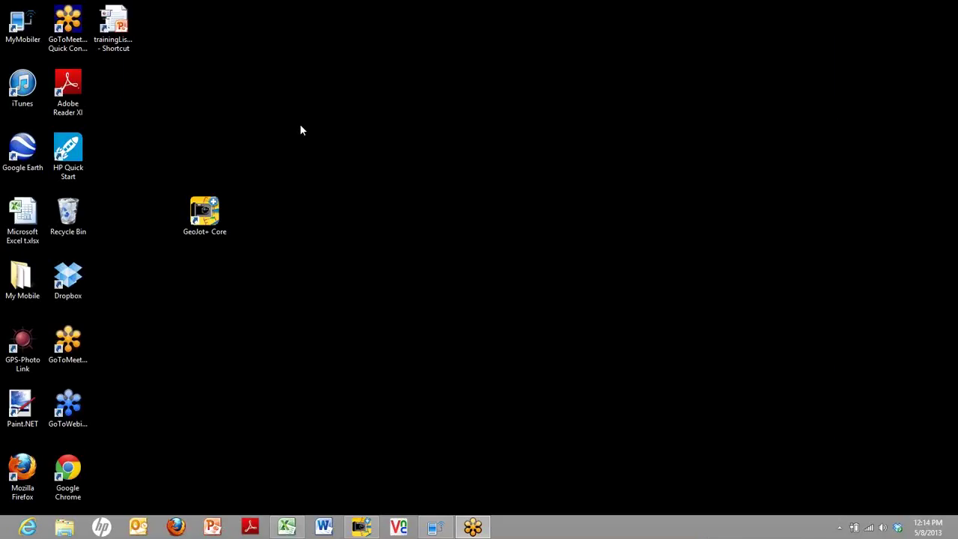
{"action": "left_click", "coordinate": [436, 527]}
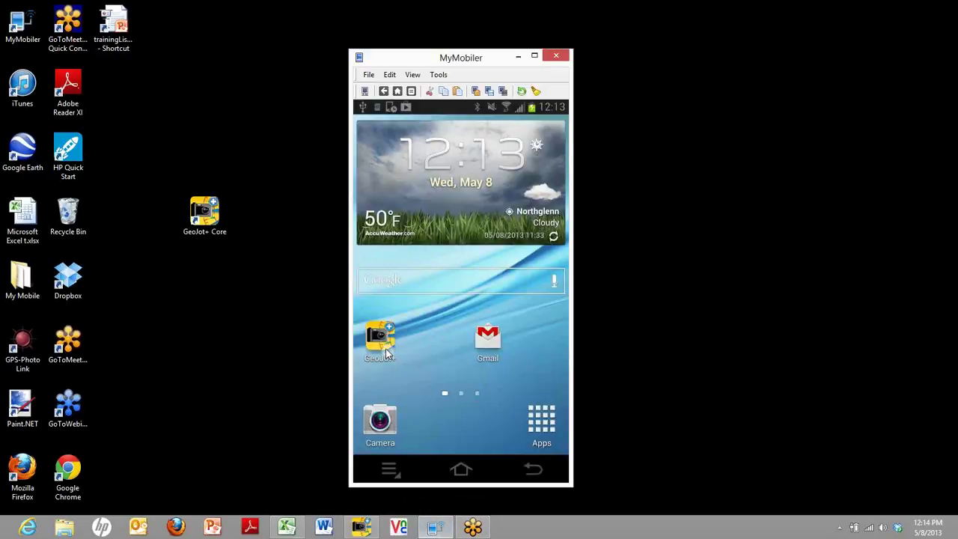
{"action": "left_click", "coordinate": [382, 340]}
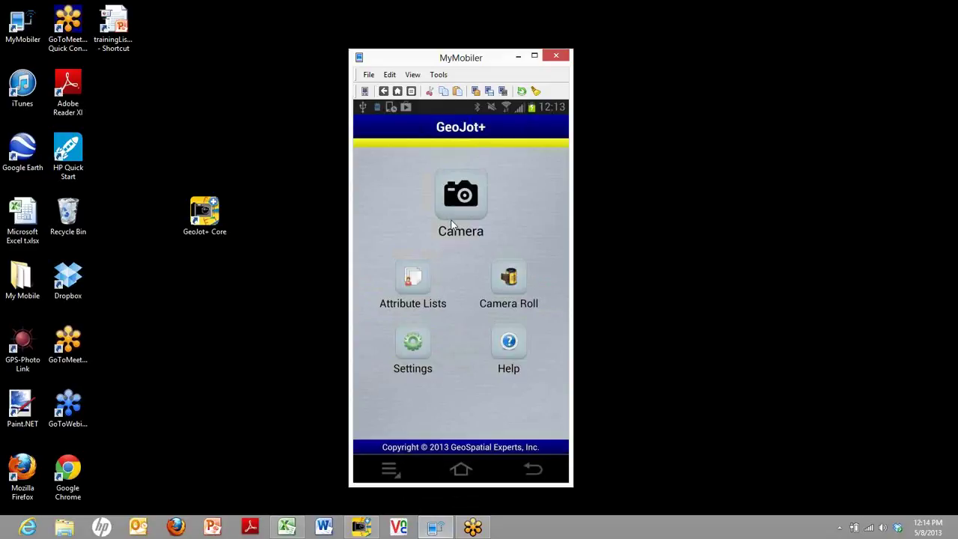
{"action": "left_click", "coordinate": [418, 279]}
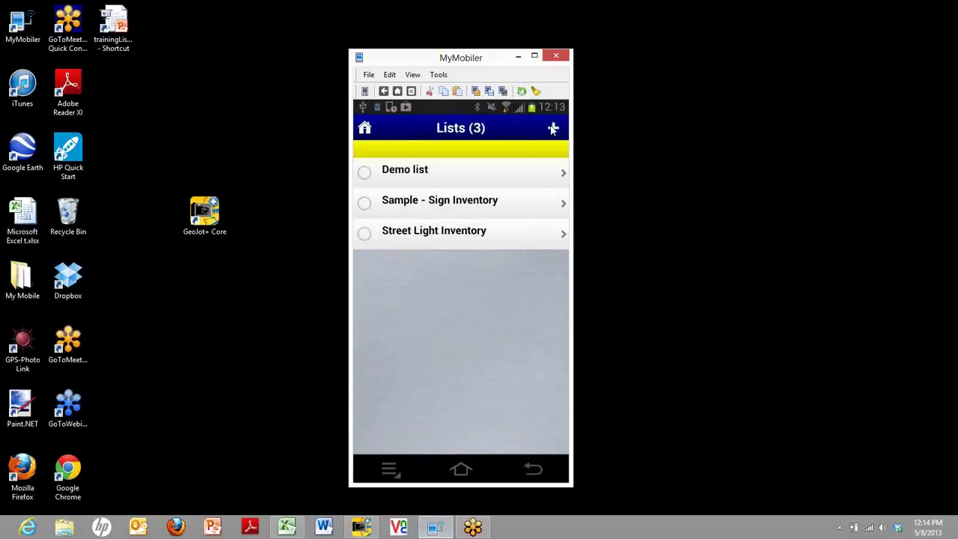
Create a list named 'new list' in GeoJot+ mobile and open its empty attributes page
{"action": "left_click", "coordinate": [553, 129]}
{"action": "type", "text": "n"}
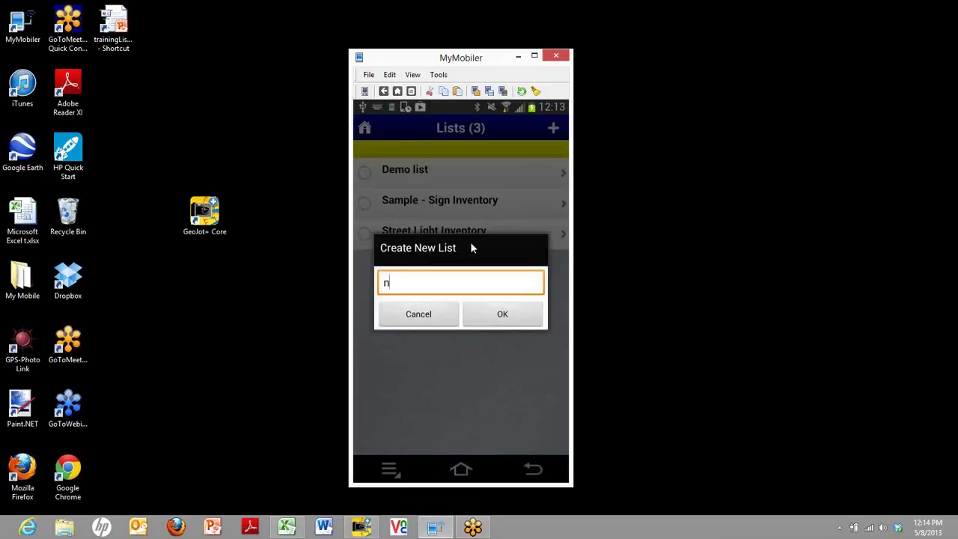
{"action": "type", "text": "ew list"}
{"action": "left_click", "coordinate": [484, 314]}
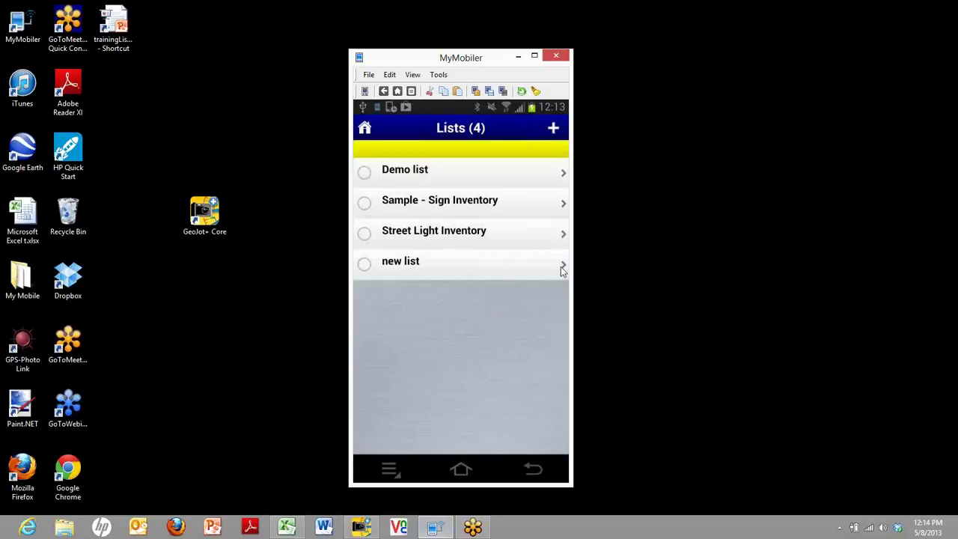
{"action": "left_click", "coordinate": [563, 268]}
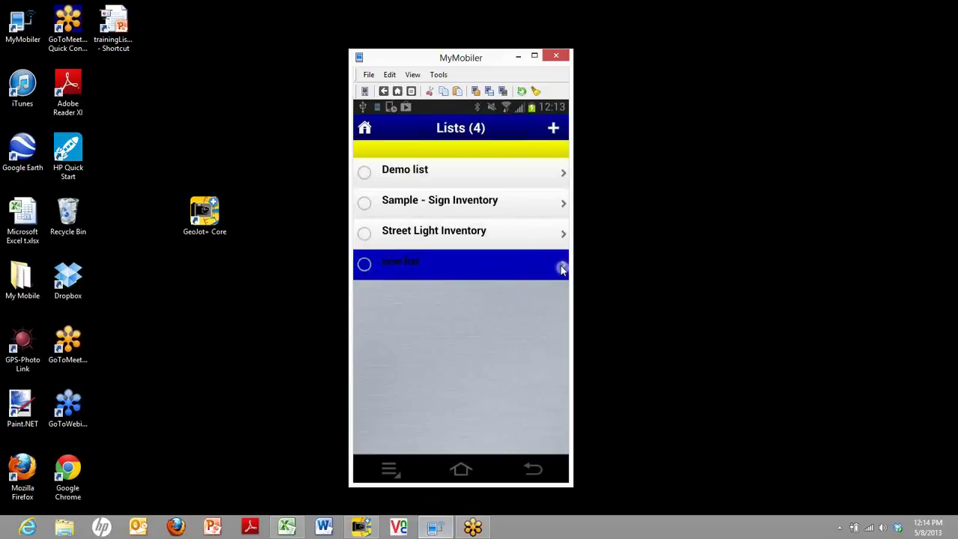
Add a 'color' attribute to new list with typing not allowed
{"action": "left_click", "coordinate": [554, 130]}
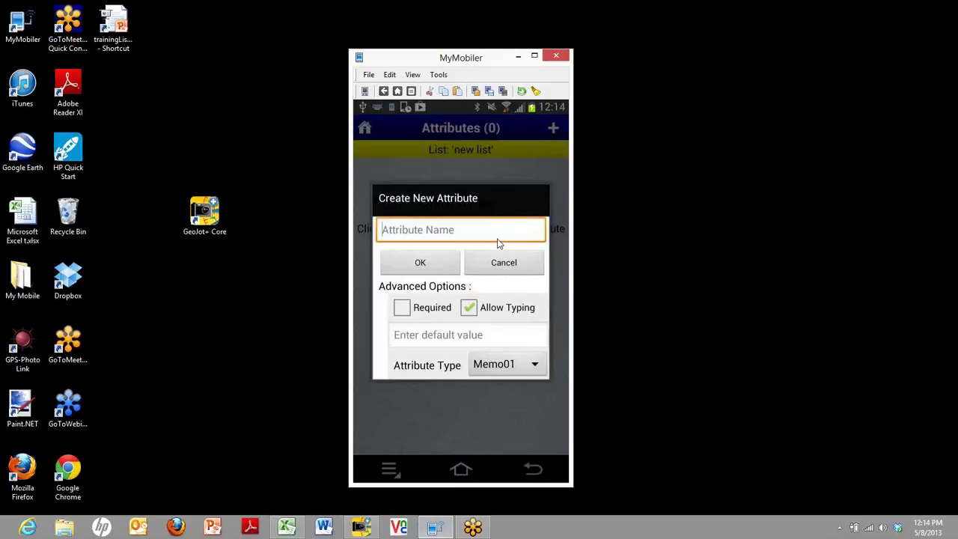
{"action": "type", "text": "color"}
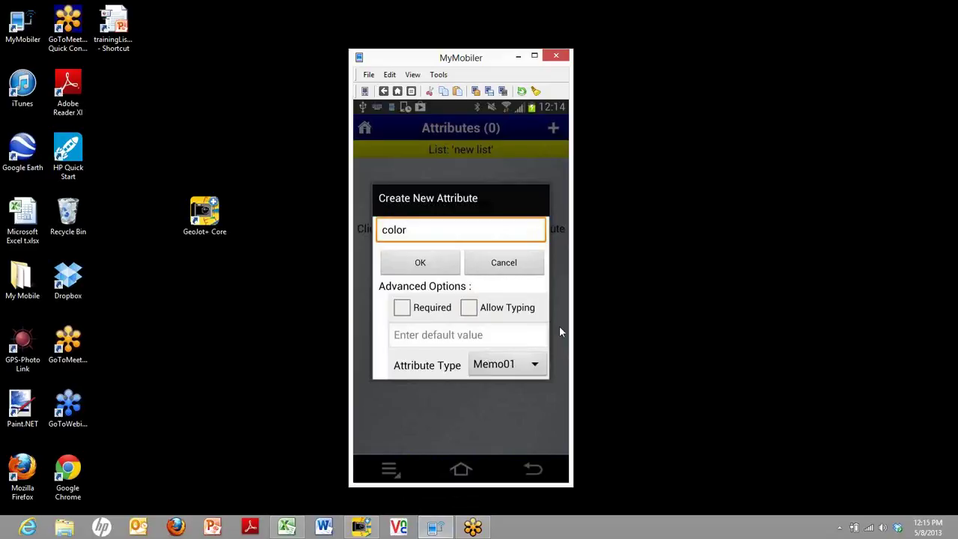
{"action": "left_click", "coordinate": [482, 335]}
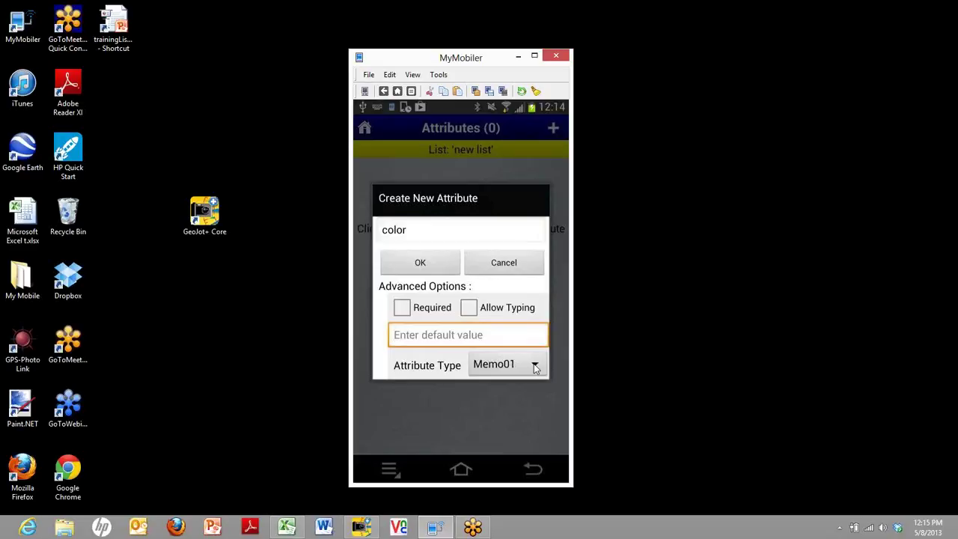
{"action": "left_click", "coordinate": [426, 268]}
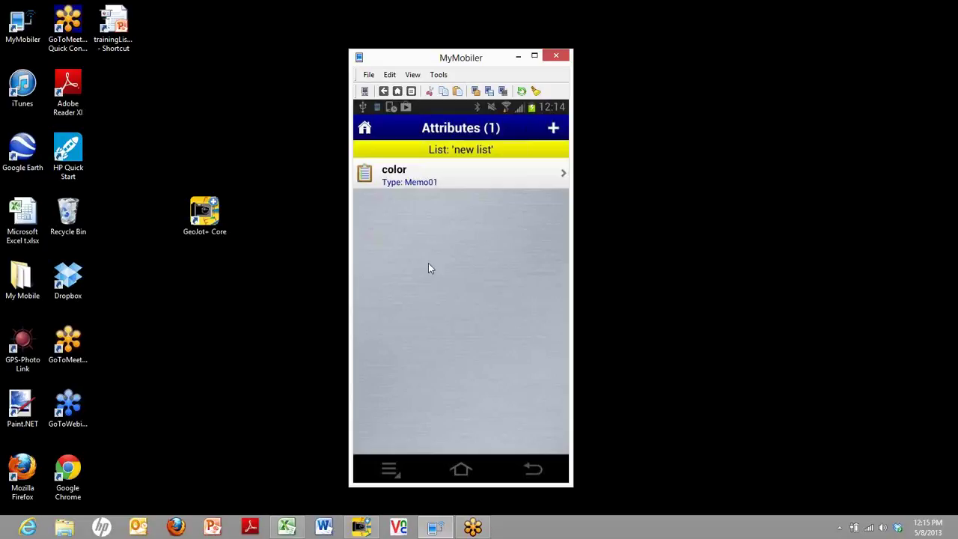
Add the values 'red' and 'blue' to the color attribute
{"action": "left_click", "coordinate": [562, 178]}
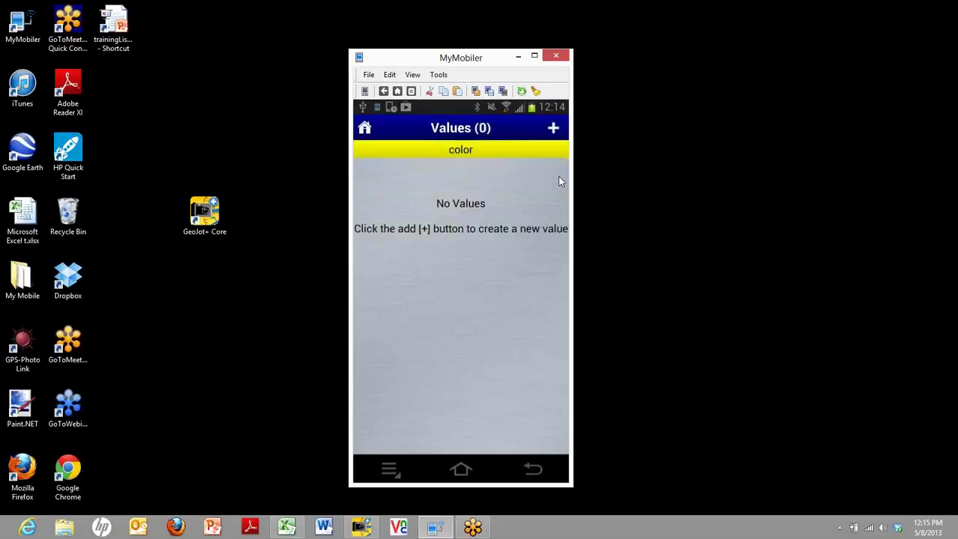
{"action": "left_click", "coordinate": [554, 130]}
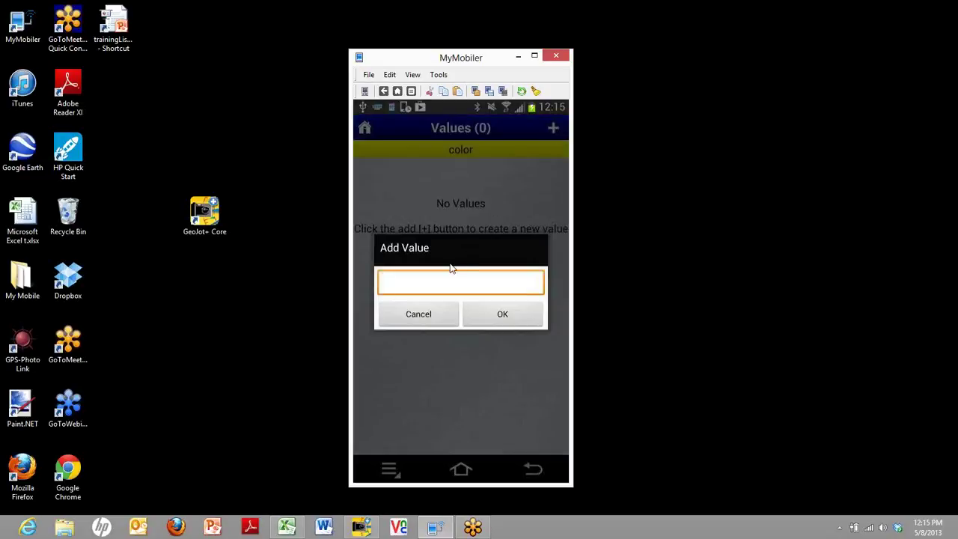
{"action": "type", "text": "red"}
{"action": "left_click", "coordinate": [503, 314]}
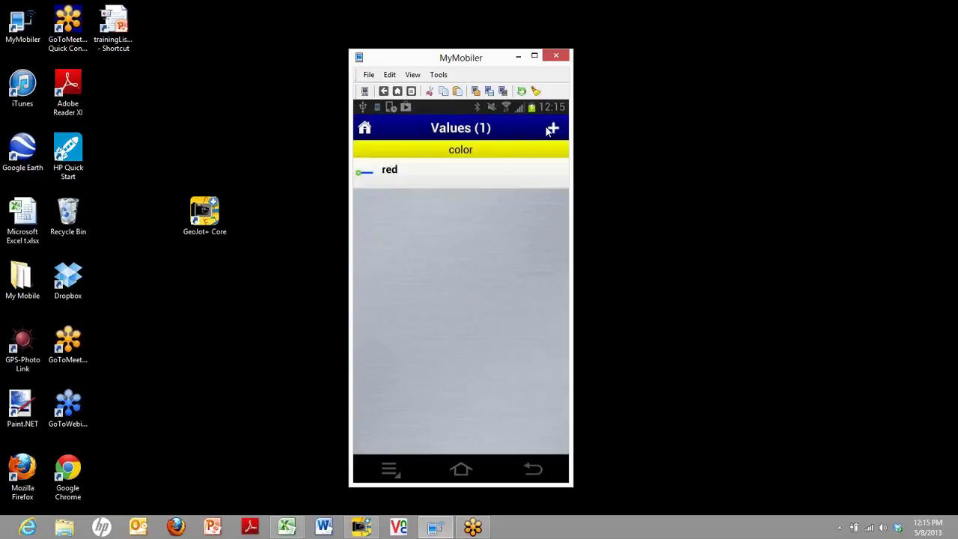
{"action": "left_click", "coordinate": [552, 129]}
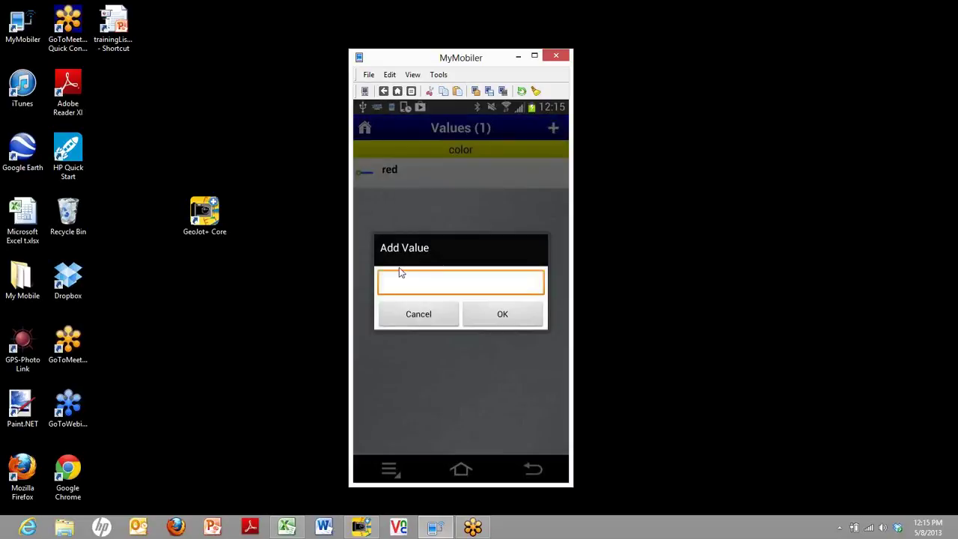
{"action": "type", "text": "blue"}
{"action": "left_click", "coordinate": [481, 314]}
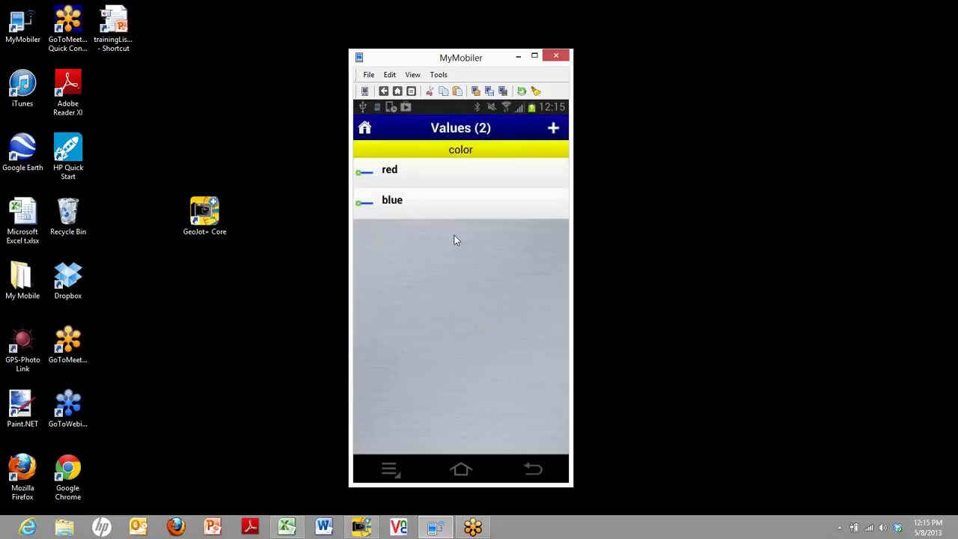
{"action": "left_click", "coordinate": [365, 130]}
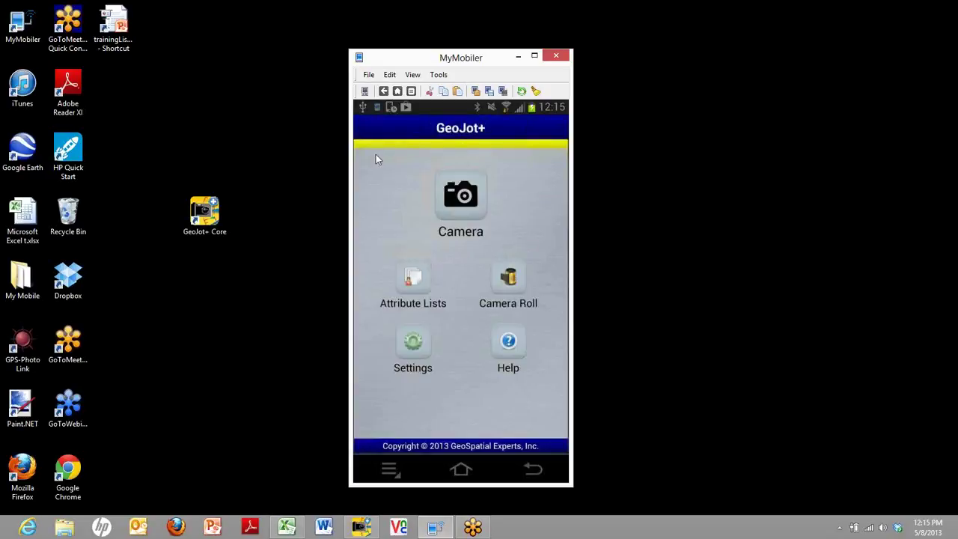
Make new list active and save a camera capture tagged with color red
{"action": "left_click", "coordinate": [411, 281]}
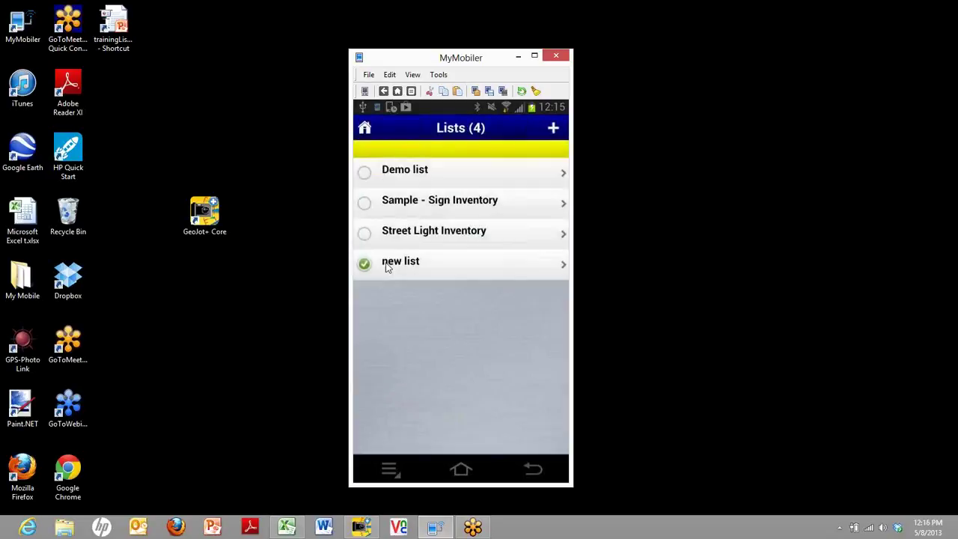
{"action": "left_click", "coordinate": [366, 130]}
{"action": "left_click", "coordinate": [448, 208]}
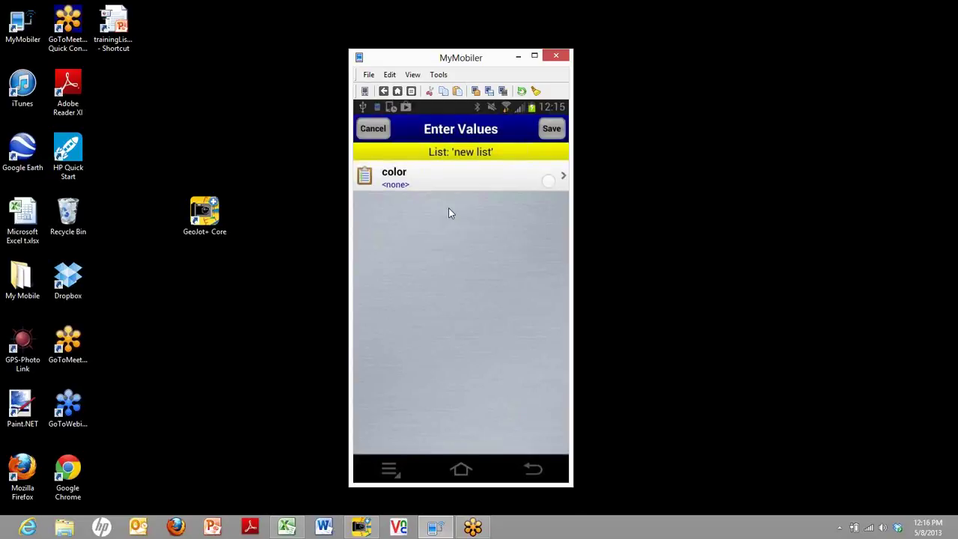
{"action": "left_click", "coordinate": [449, 212]}
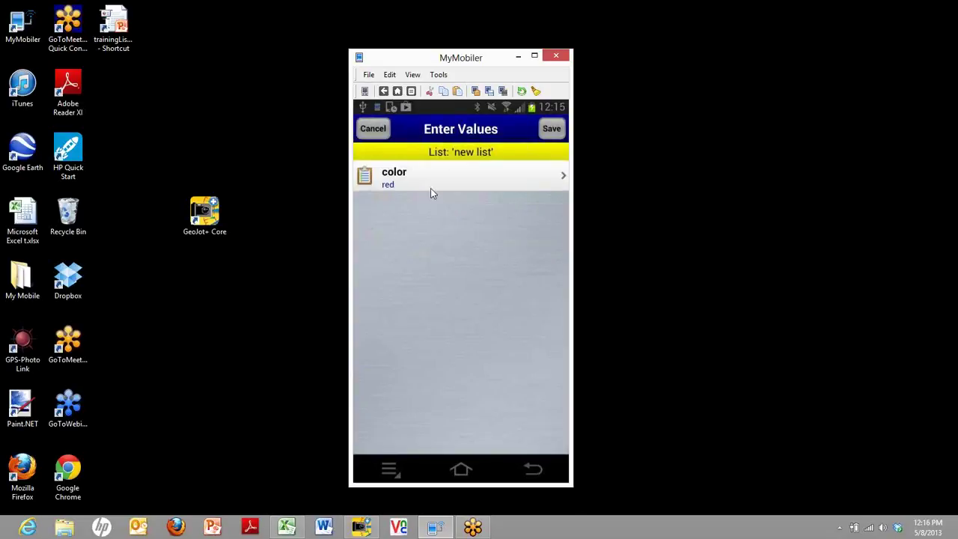
{"action": "left_click", "coordinate": [550, 130]}
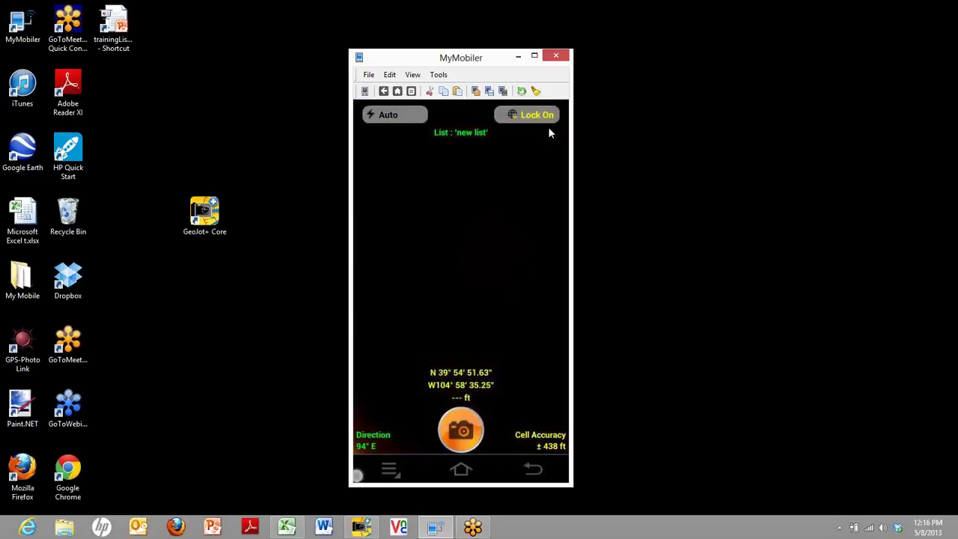
{"action": "left_click", "coordinate": [561, 59]}
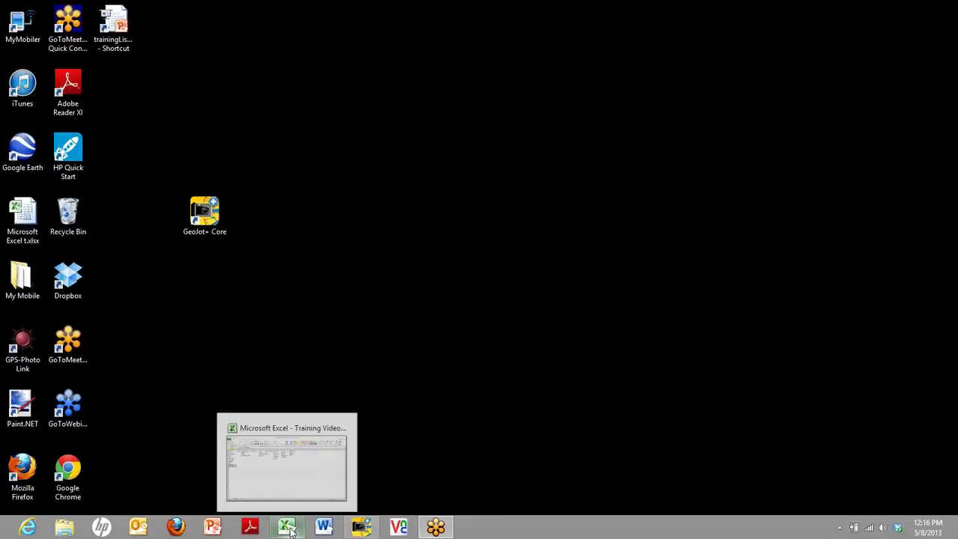
Bring GeoJot+ Core to the front and maximize it on its Start Page
{"action": "mouse_move", "coordinate": [367, 532]}
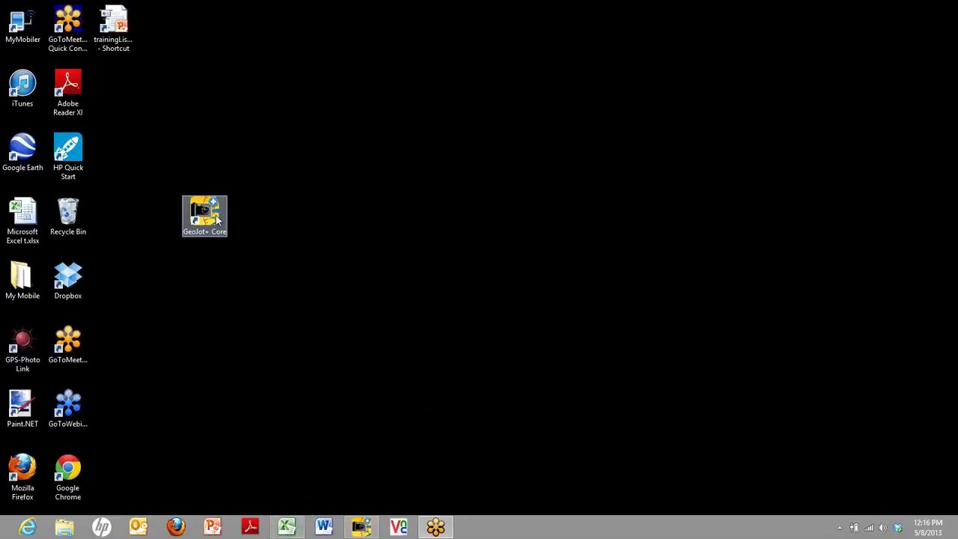
{"action": "left_click", "coordinate": [366, 530]}
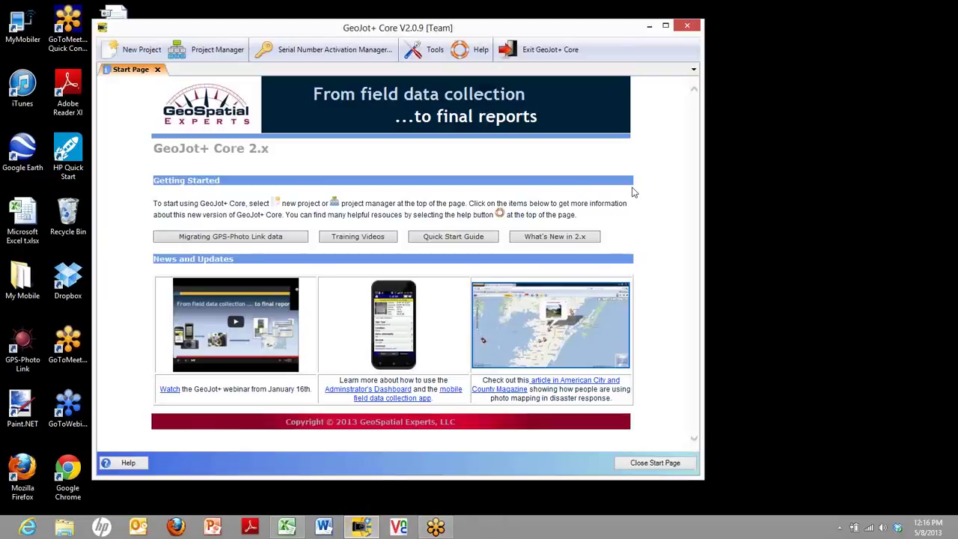
{"action": "left_click", "coordinate": [664, 28]}
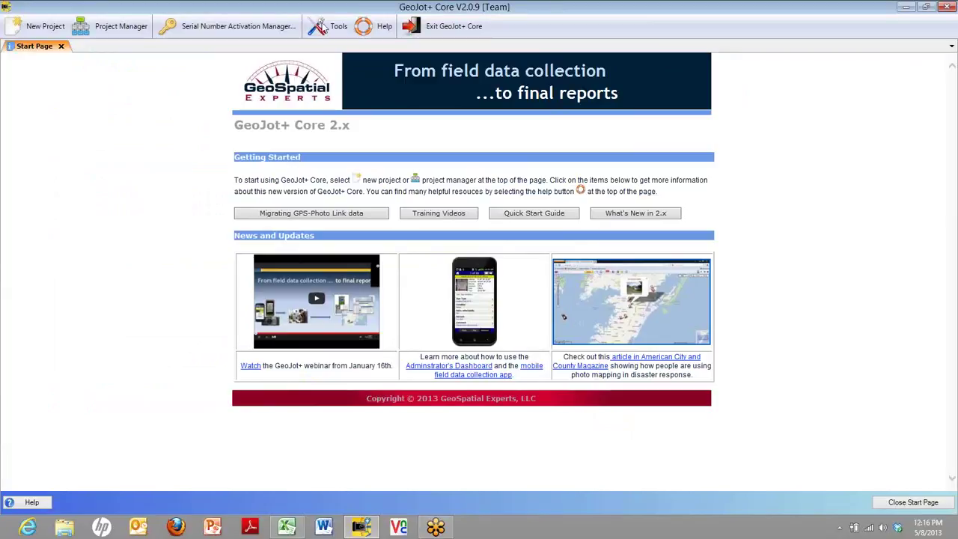
In the List Editor, add a color attribute with the values red and blue
{"action": "left_click", "coordinate": [319, 28]}
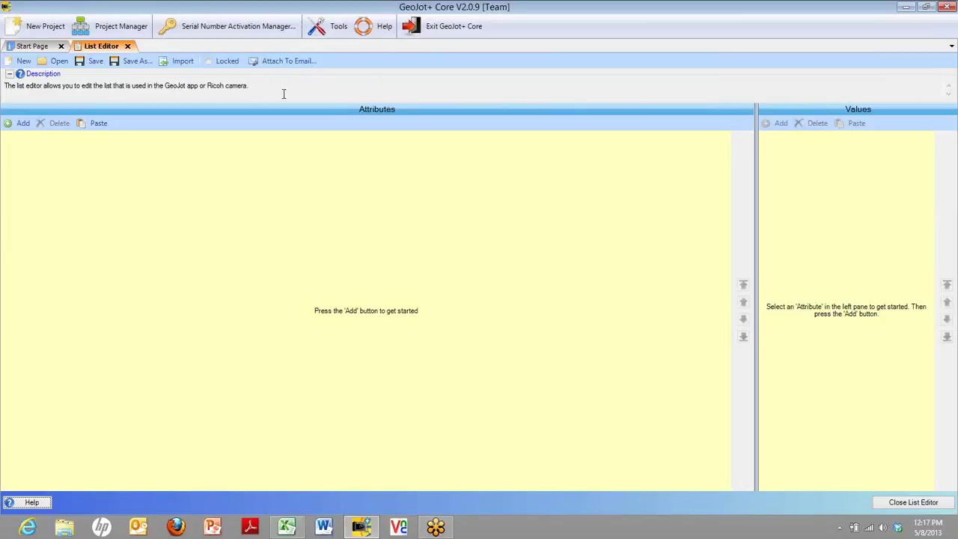
{"action": "left_click", "coordinate": [32, 134]}
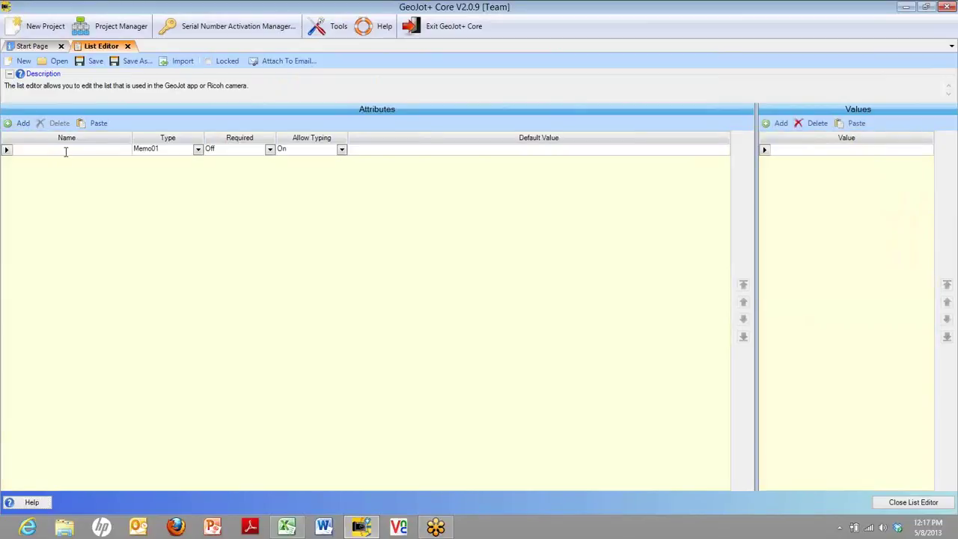
{"action": "type", "text": "color"}
{"action": "left_click", "coordinate": [808, 150]}
{"action": "type", "text": "red"}
{"action": "left_click", "coordinate": [798, 162]}
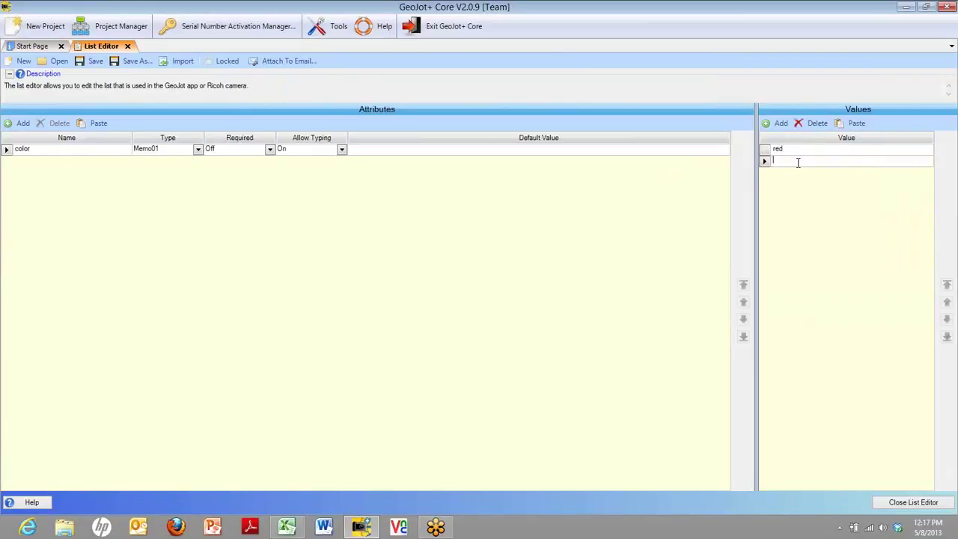
{"action": "type", "text": "blue"}
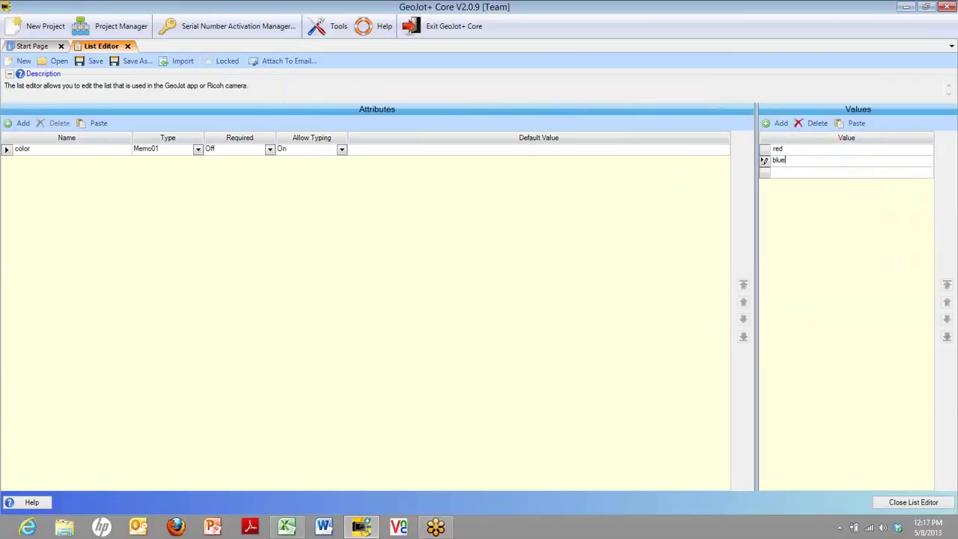
{"action": "key", "text": "Return"}
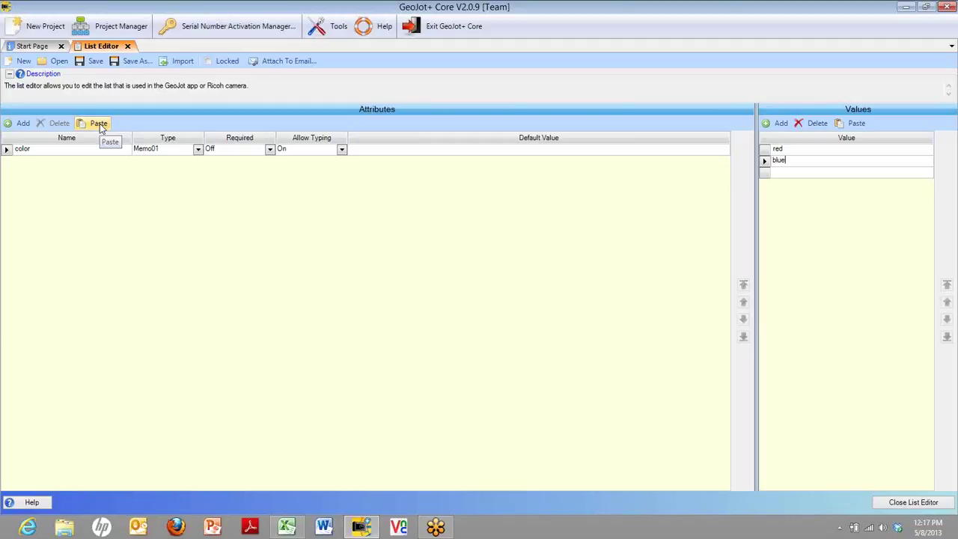
{"action": "left_click", "coordinate": [287, 527]}
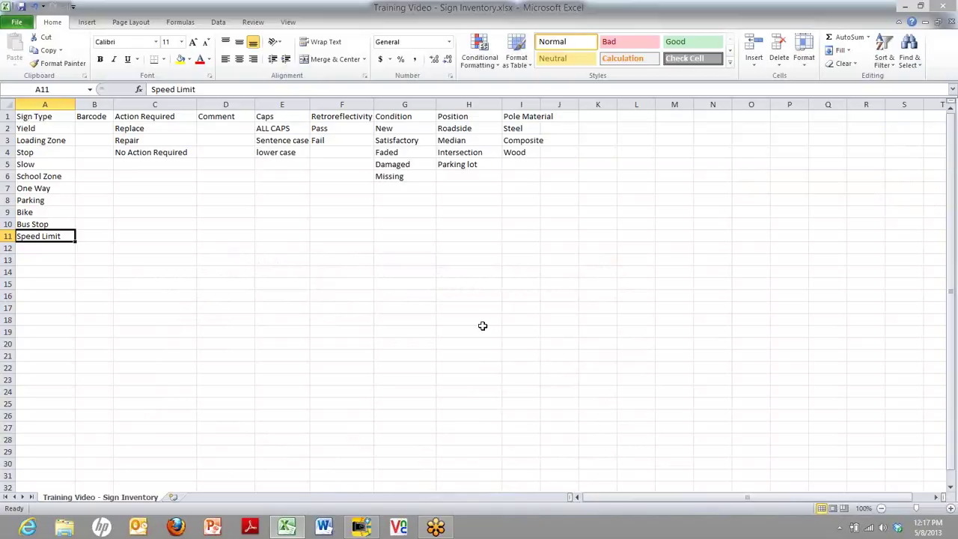
{"action": "left_click", "coordinate": [33, 120]}
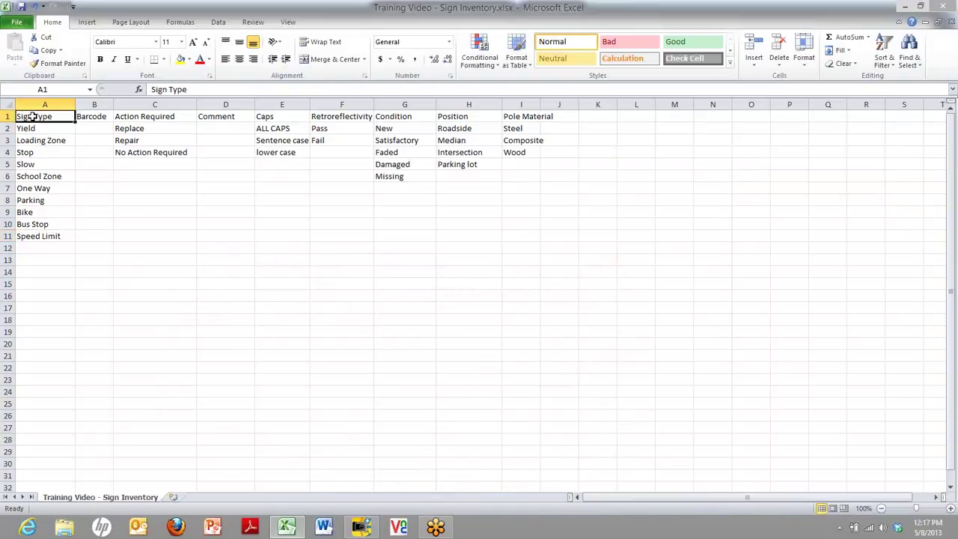
{"action": "left_click", "coordinate": [82, 117]}
{"action": "left_click", "coordinate": [149, 117]}
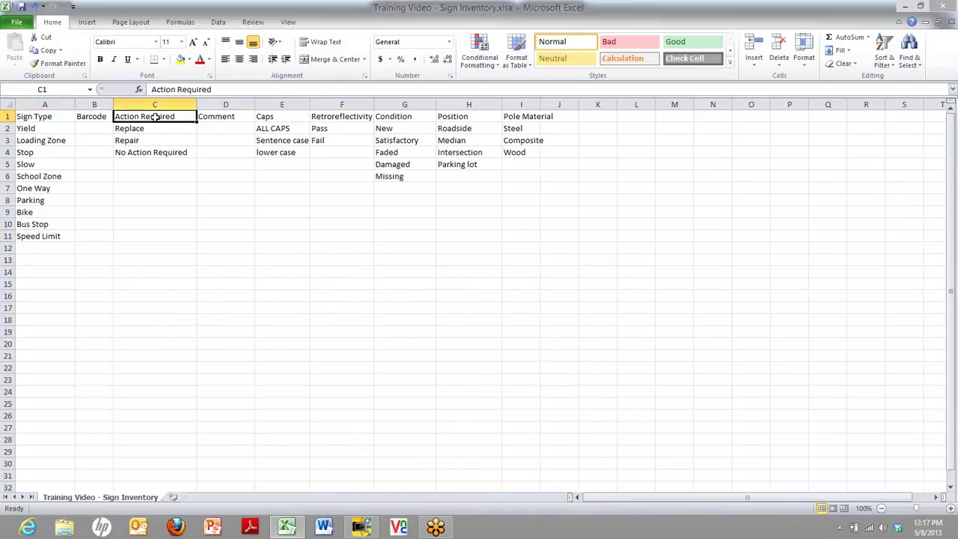
{"action": "left_click", "coordinate": [236, 117]}
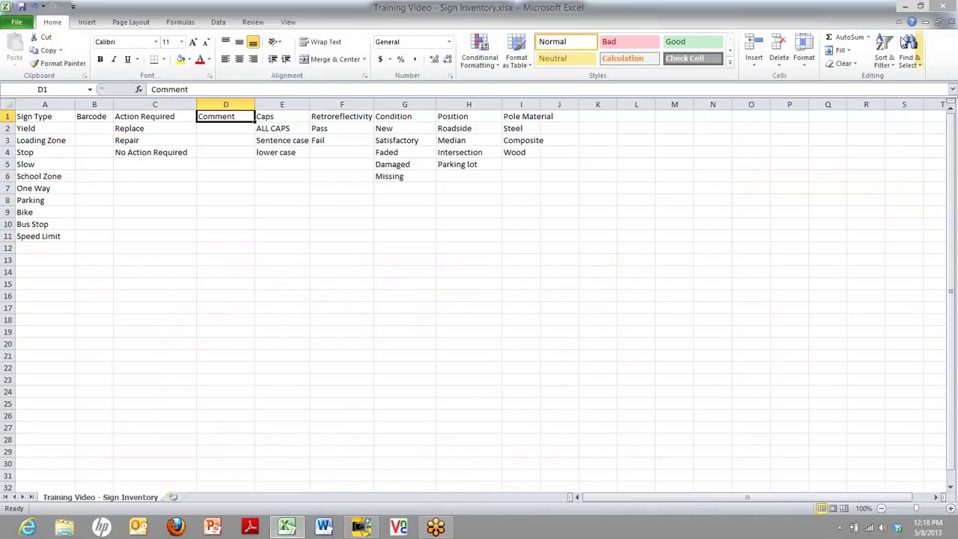
{"action": "left_click", "coordinate": [906, 8]}
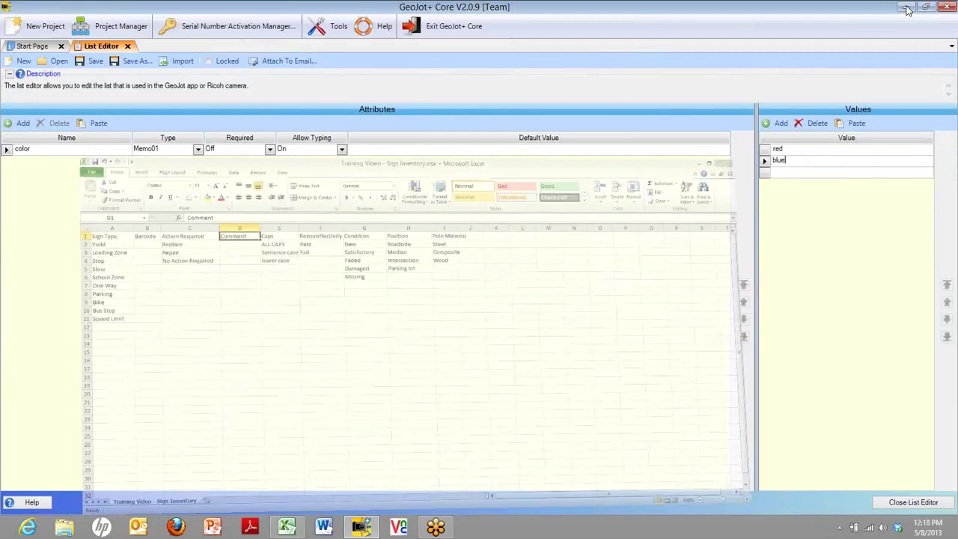
Import the nine attributes from 'Training Video - Sign Inventory.xlsx' and lock the list
{"action": "left_click", "coordinate": [171, 64]}
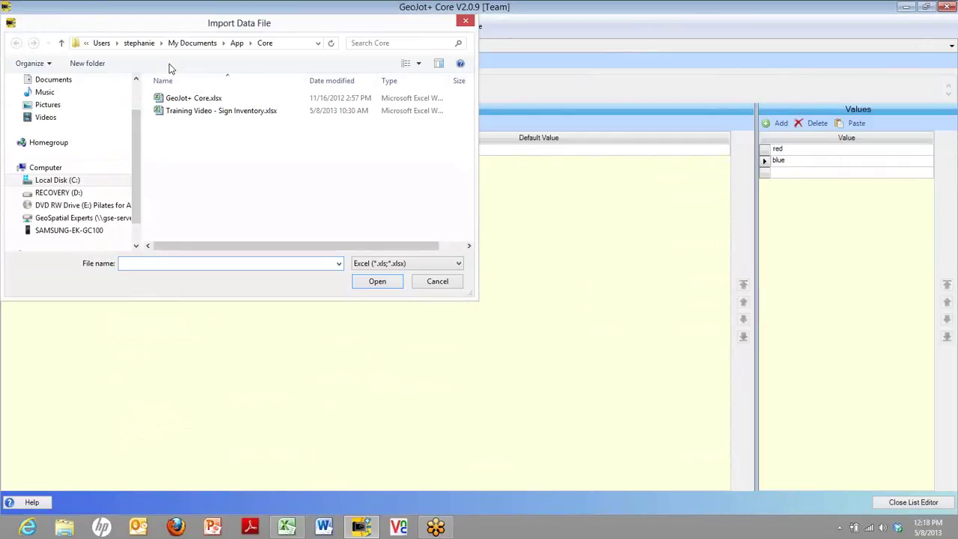
{"action": "double_click", "coordinate": [173, 112]}
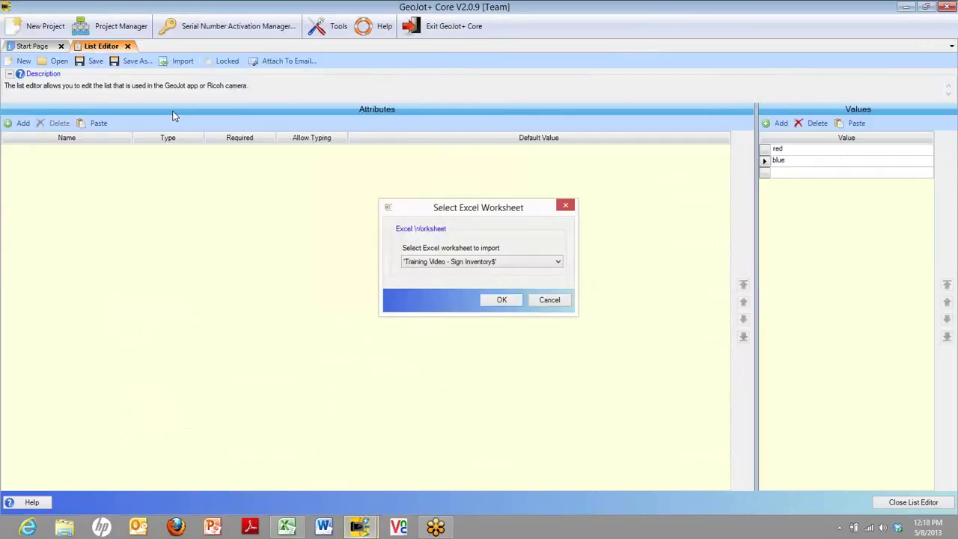
{"action": "left_click", "coordinate": [504, 300]}
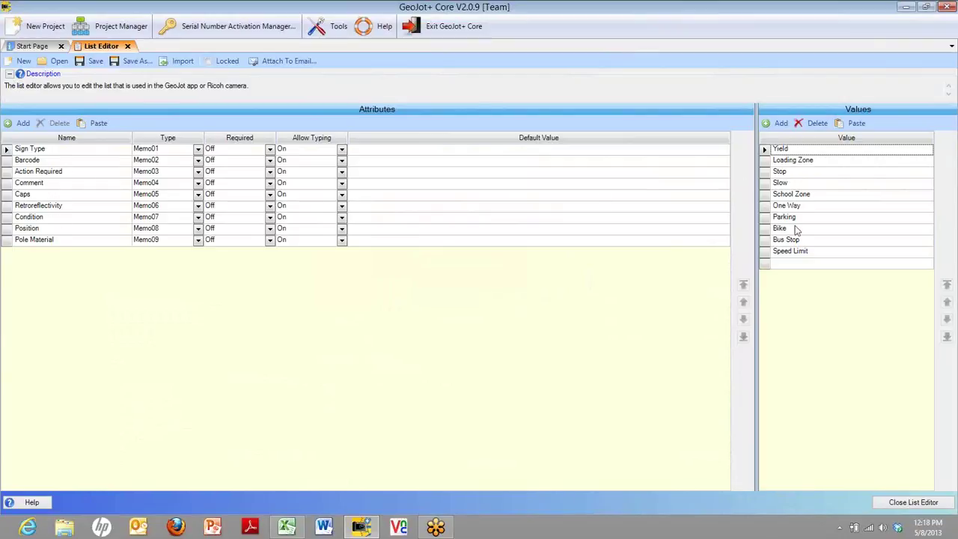
{"action": "left_click", "coordinate": [46, 172]}
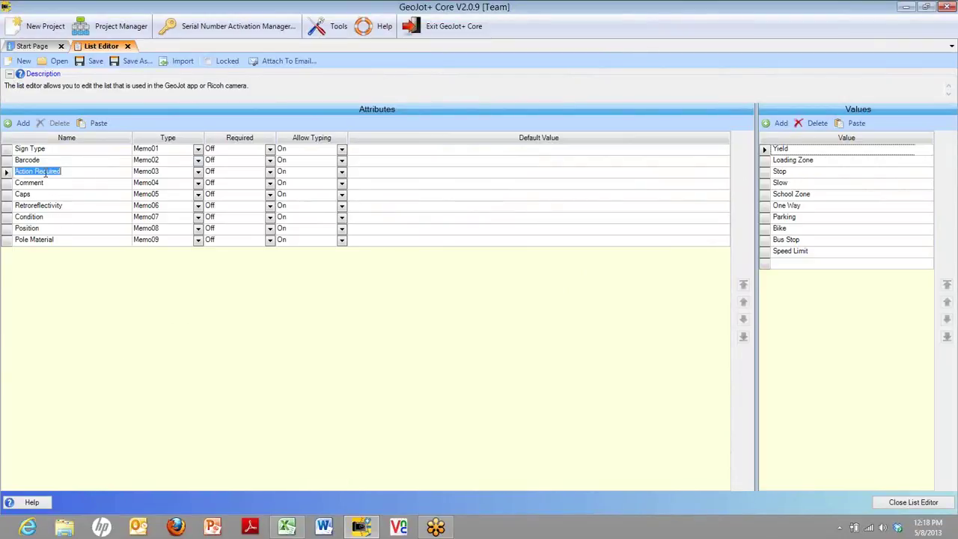
{"action": "left_click", "coordinate": [39, 217]}
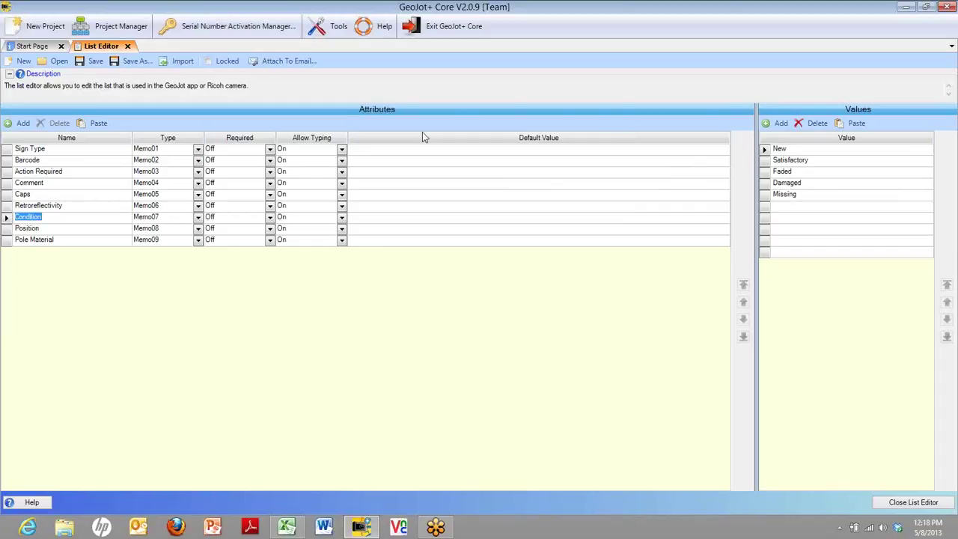
{"action": "left_click", "coordinate": [211, 64]}
Save the list over 'Sample - Sign Inventory.gseal', confirming the overwrite
{"action": "left_click", "coordinate": [94, 61]}
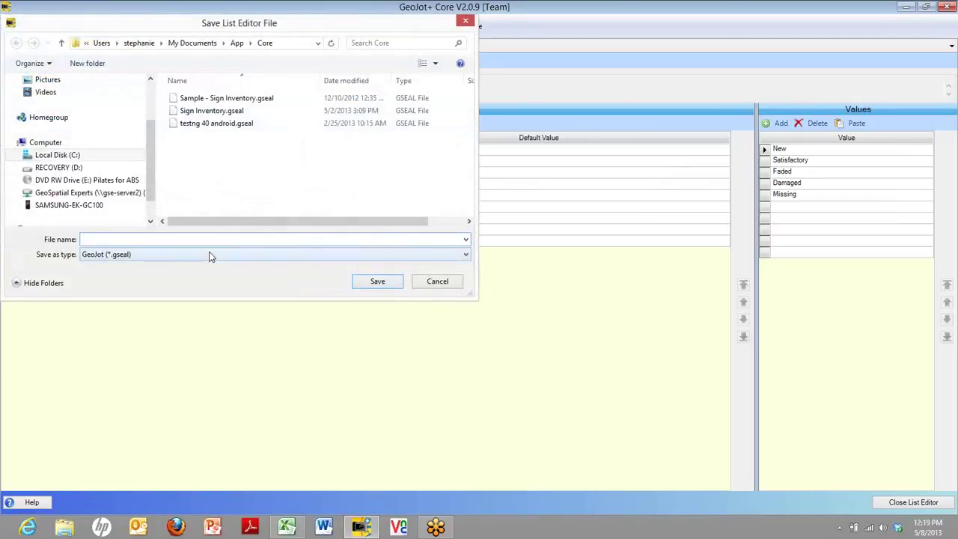
{"action": "type", "text": "tes"}
{"action": "key", "text": "BackSpace"}
{"action": "key", "text": "BackSpace"}
{"action": "key", "text": "BackSpace"}
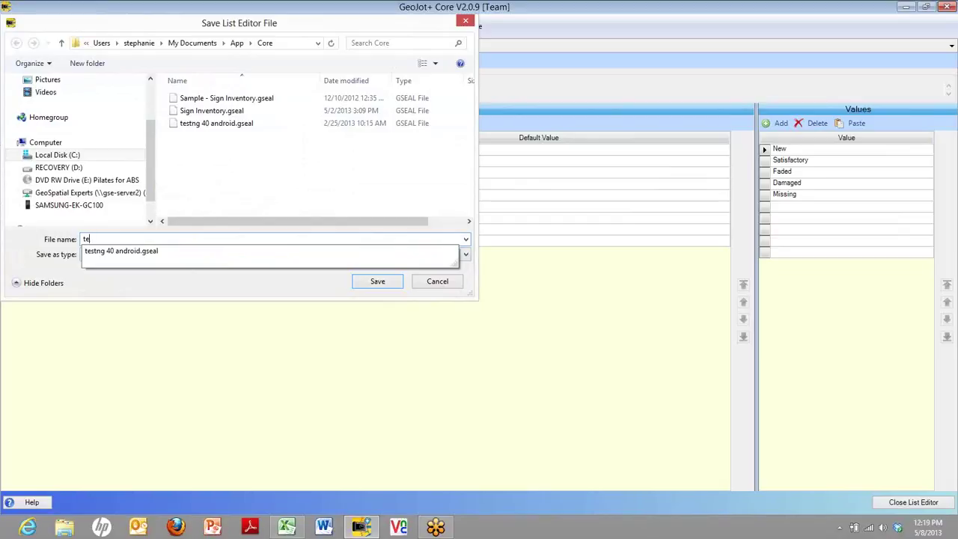
{"action": "type", "text": "sample"}
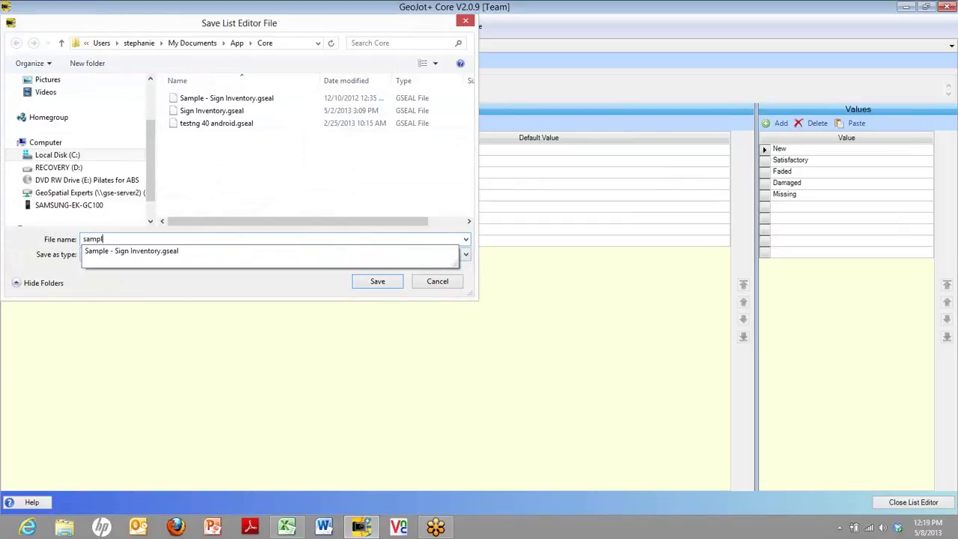
{"action": "left_click", "coordinate": [210, 255]}
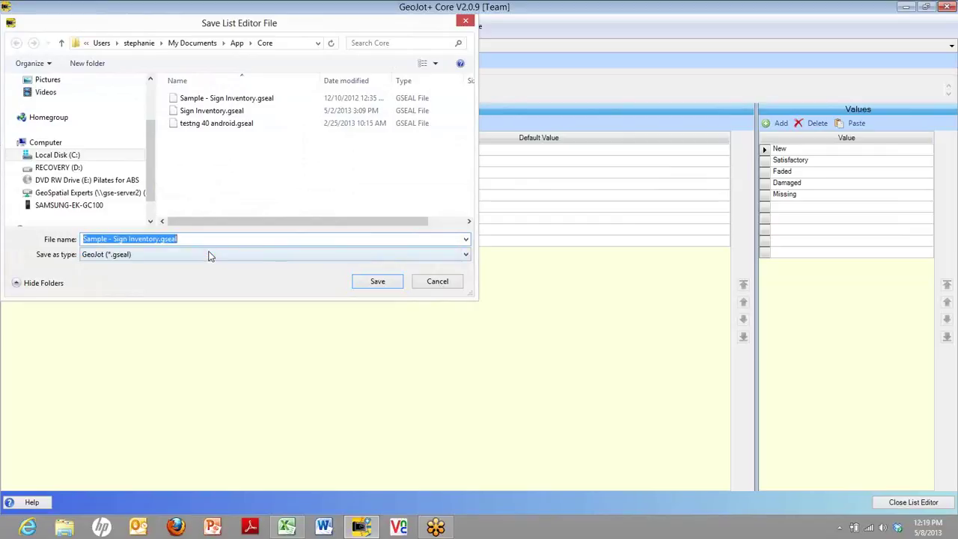
{"action": "left_click", "coordinate": [358, 282]}
{"action": "left_click", "coordinate": [503, 267]}
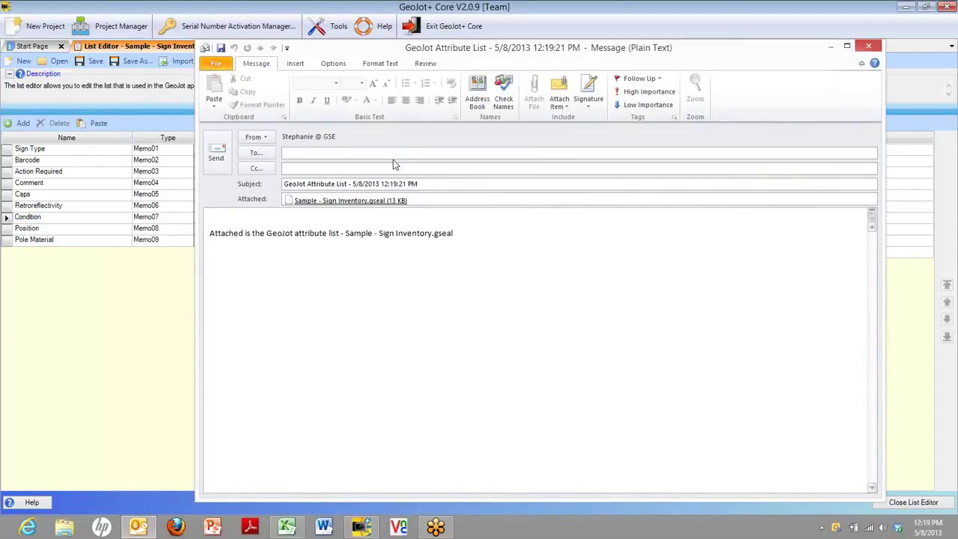
Close the Outlook message unsent, minimize GeoJot+ Core, and reveal the hidden tray icons
{"action": "left_click", "coordinate": [868, 45]}
{"action": "left_click", "coordinate": [904, 9]}
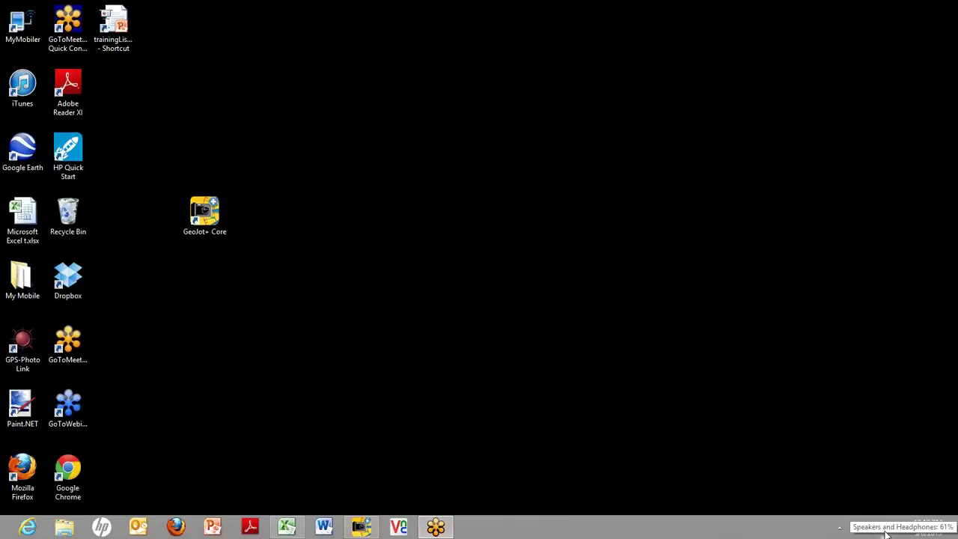
{"action": "left_click", "coordinate": [842, 528]}
Through MyMobiler, save the emailed 'Training Video - Sign Inventory' attachment as a GeoJot+ list, then return home
{"action": "right_click", "coordinate": [819, 466]}
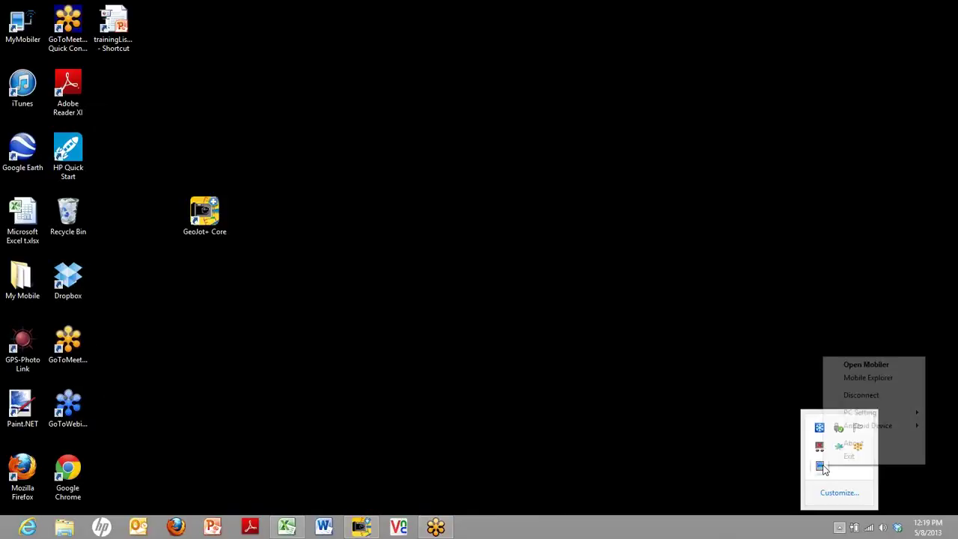
{"action": "left_click", "coordinate": [864, 365]}
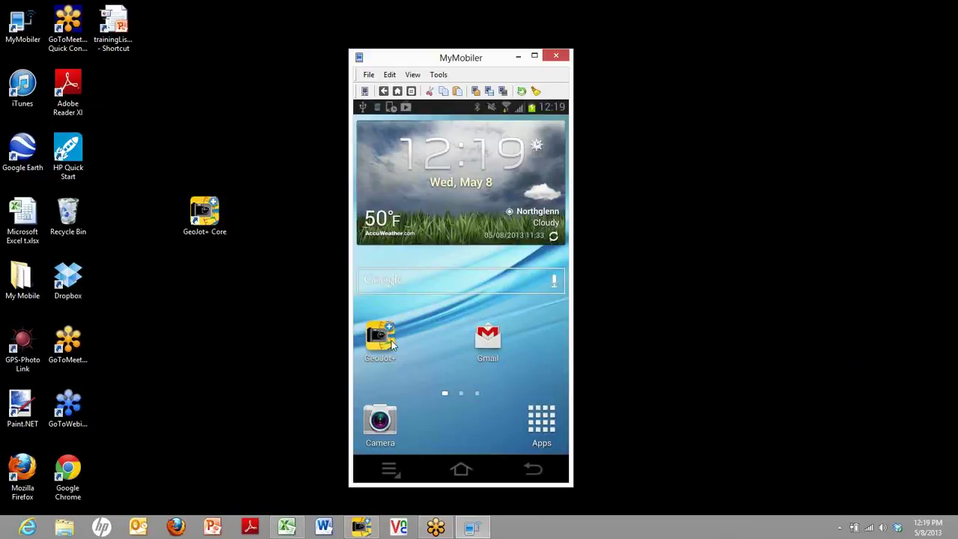
{"action": "left_click", "coordinate": [492, 341]}
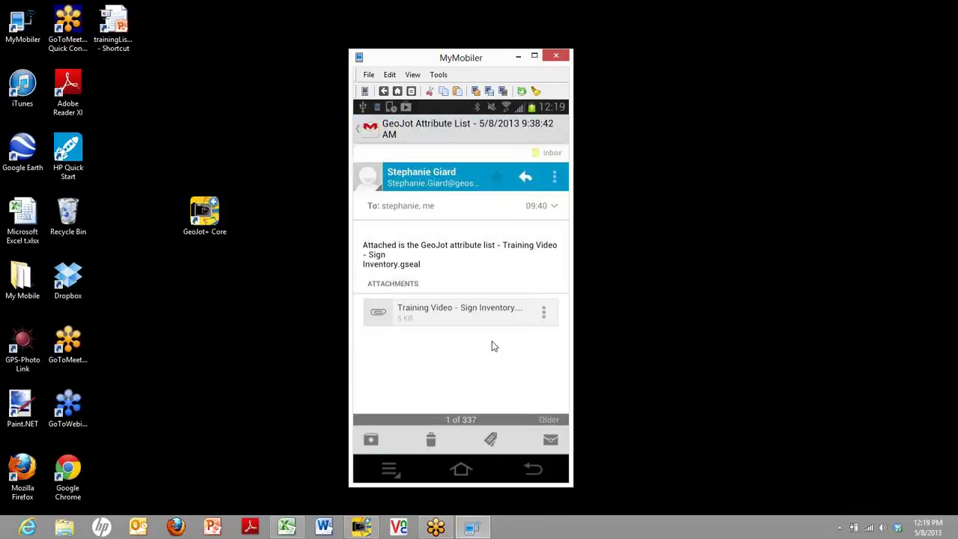
{"action": "left_click", "coordinate": [440, 315]}
{"action": "left_click", "coordinate": [425, 326]}
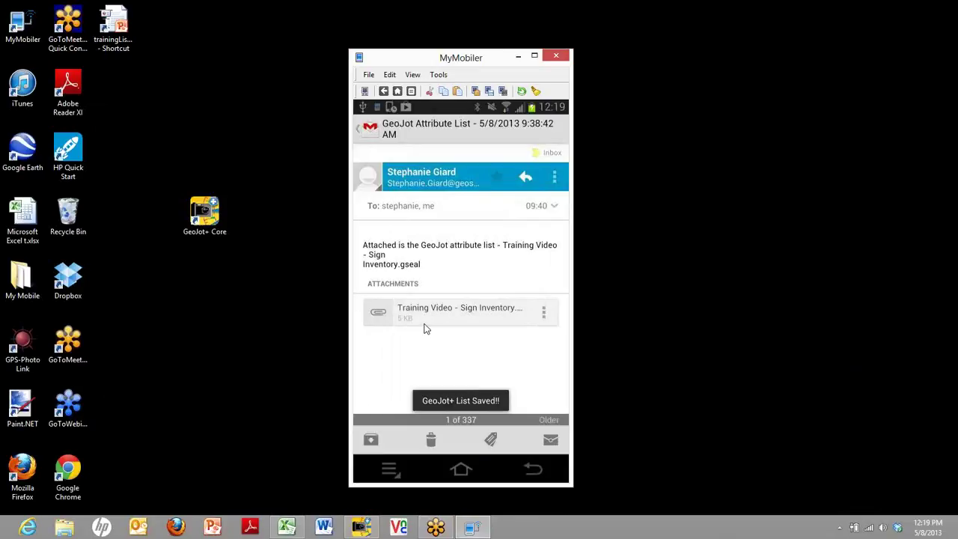
{"action": "left_click", "coordinate": [465, 465]}
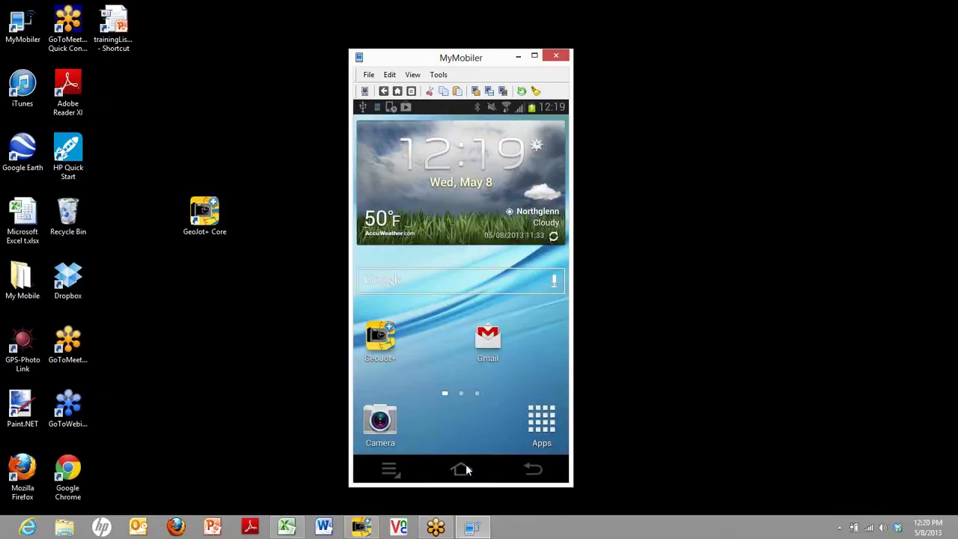
In mobile GeoJot+, make 'Training Video - Sign Inventory' the active list and show its Attributes (9) page
{"action": "left_click", "coordinate": [369, 331]}
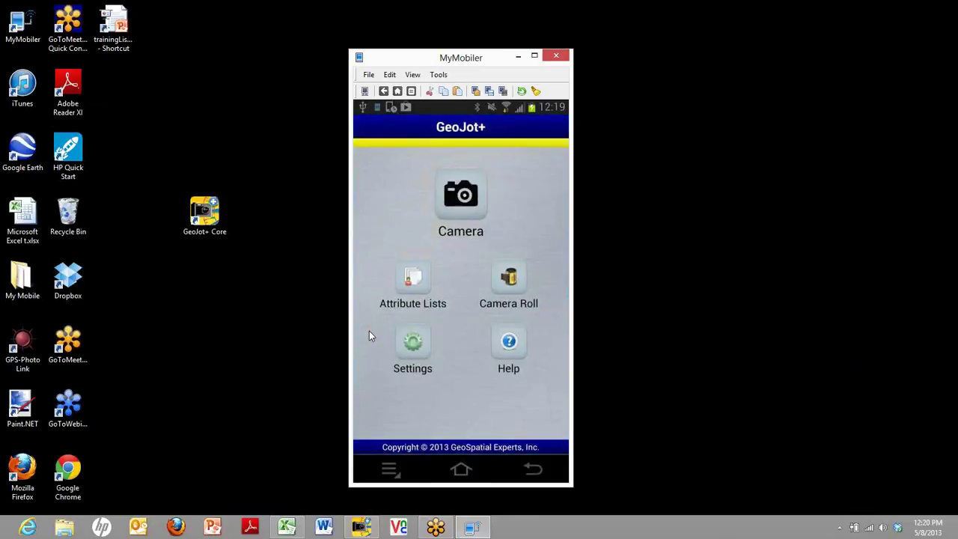
{"action": "left_click", "coordinate": [408, 290]}
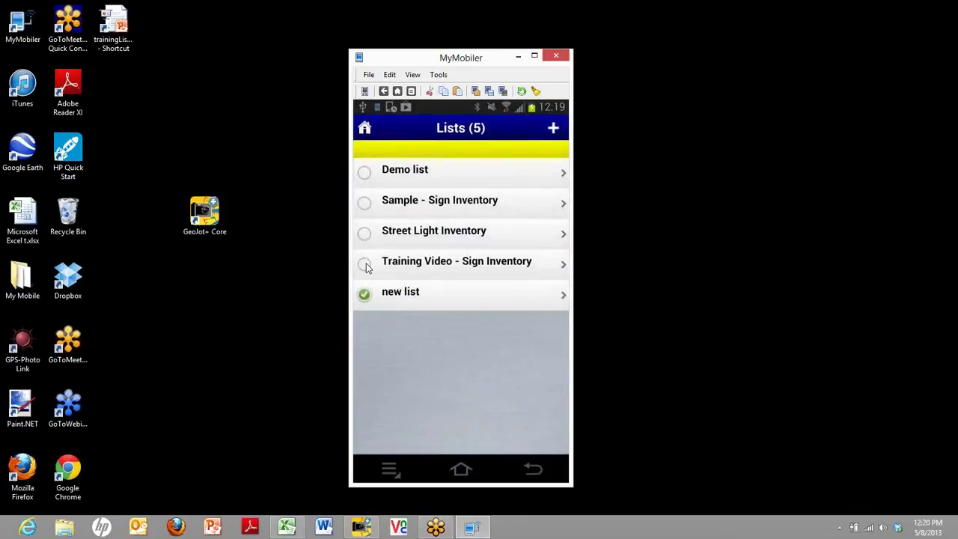
{"action": "left_click", "coordinate": [365, 267]}
{"action": "left_click", "coordinate": [564, 267]}
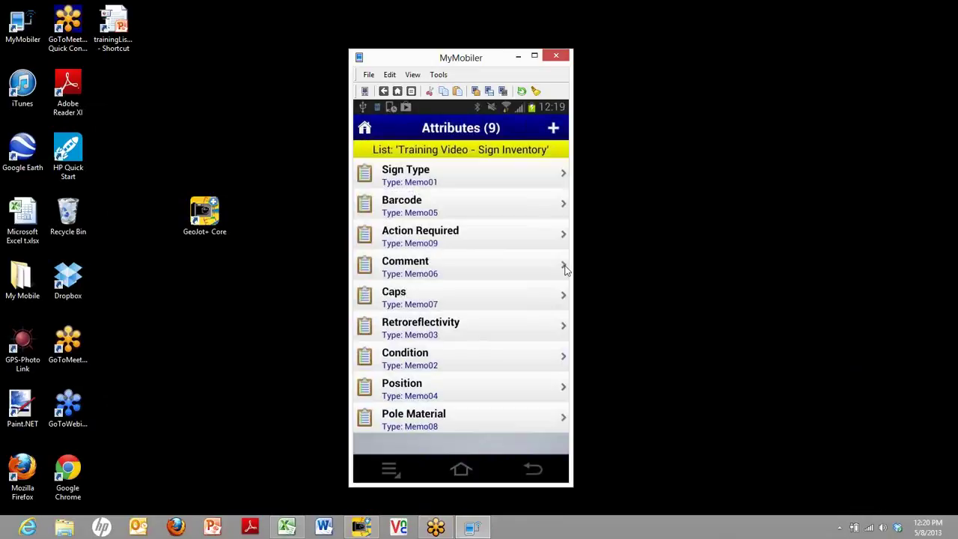